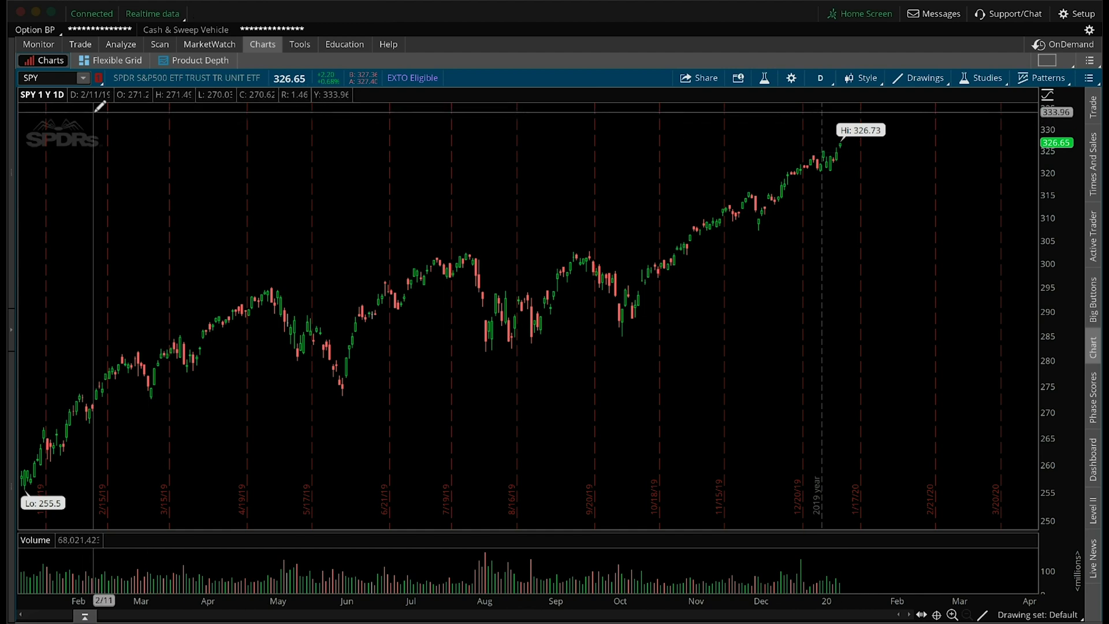
Expand the 21 FEB 20 expiration in SPY's option chain for trade analysis
{"action": "left_click", "coordinate": [120, 46]}
{"action": "scroll", "coordinate": [165, 305], "scroll_direction": "down", "scroll_amount": 5}
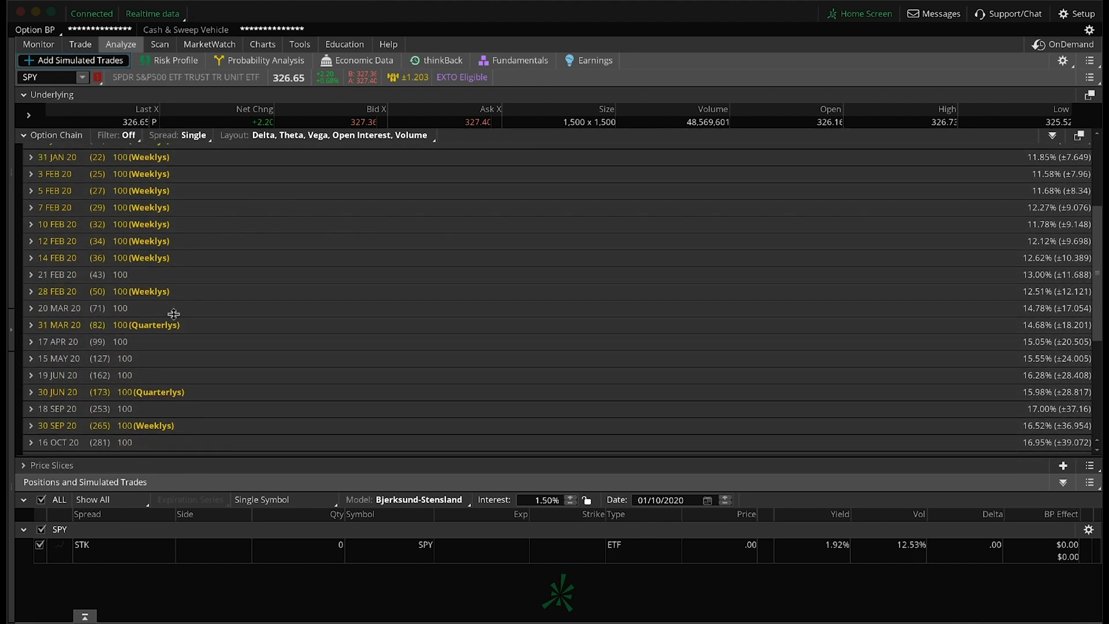
{"action": "scroll", "coordinate": [141, 308], "scroll_direction": "up", "scroll_amount": 1}
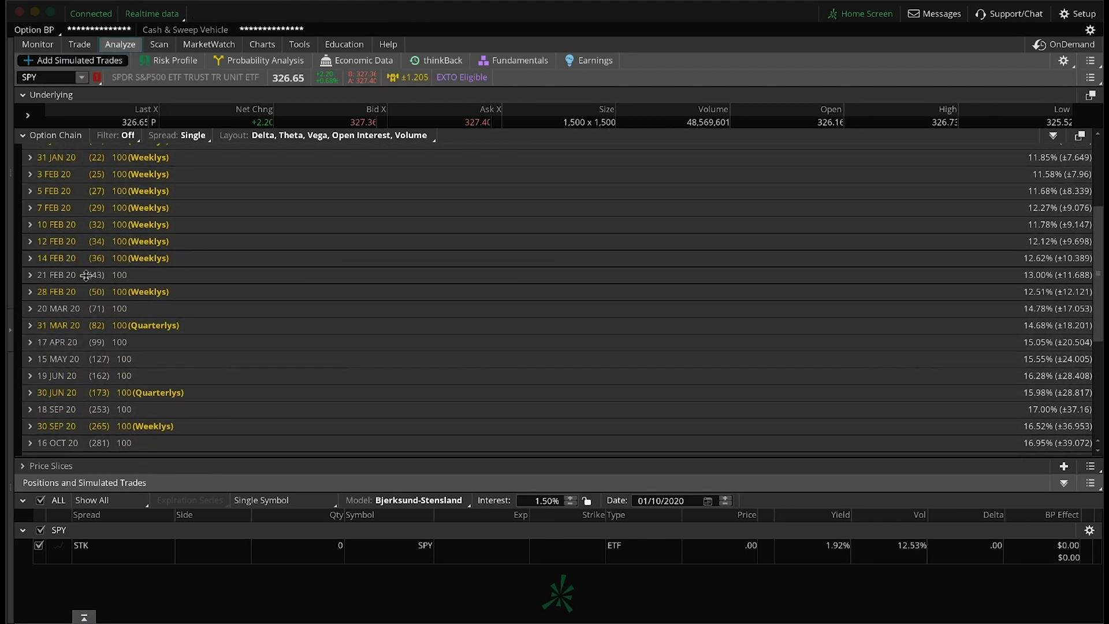
{"action": "left_click", "coordinate": [58, 274]}
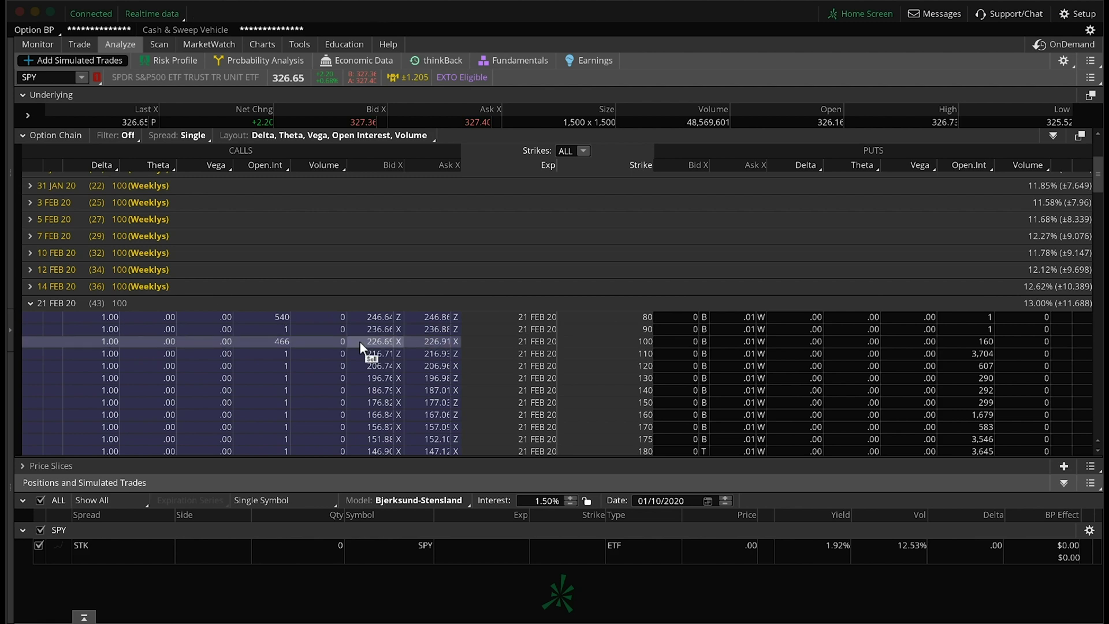
Simulate buying a 21 FEB 20 vertical spread from the 328 call and display its risk profile
{"action": "scroll", "coordinate": [359, 342], "scroll_direction": "down", "scroll_amount": 15}
{"action": "scroll", "coordinate": [359, 342], "scroll_direction": "down", "scroll_amount": 19}
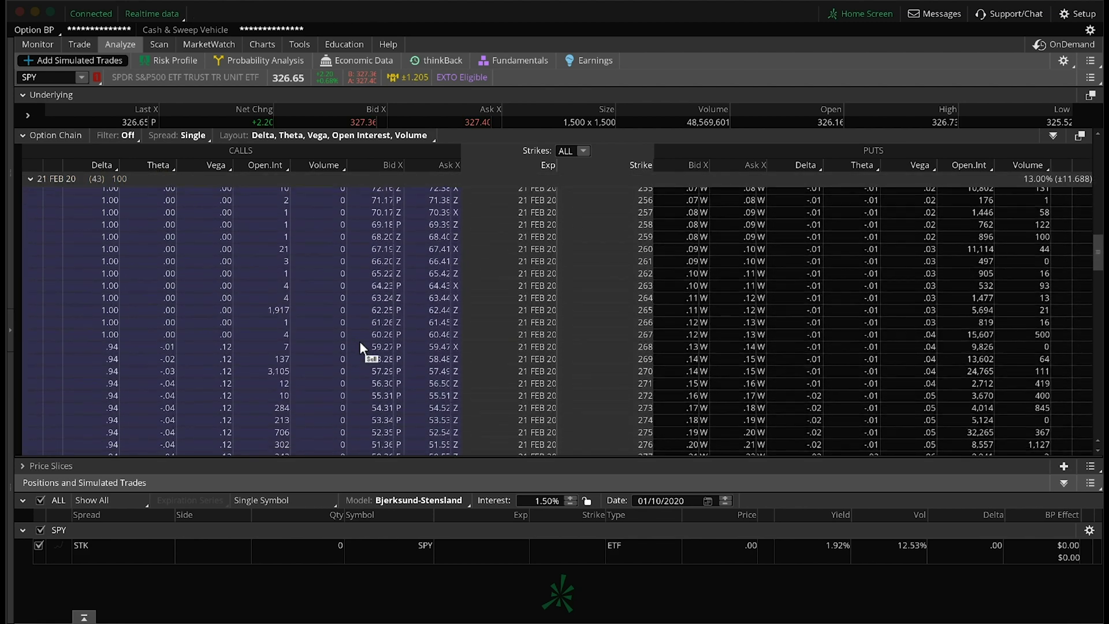
{"action": "scroll", "coordinate": [360, 346], "scroll_direction": "down", "scroll_amount": 7}
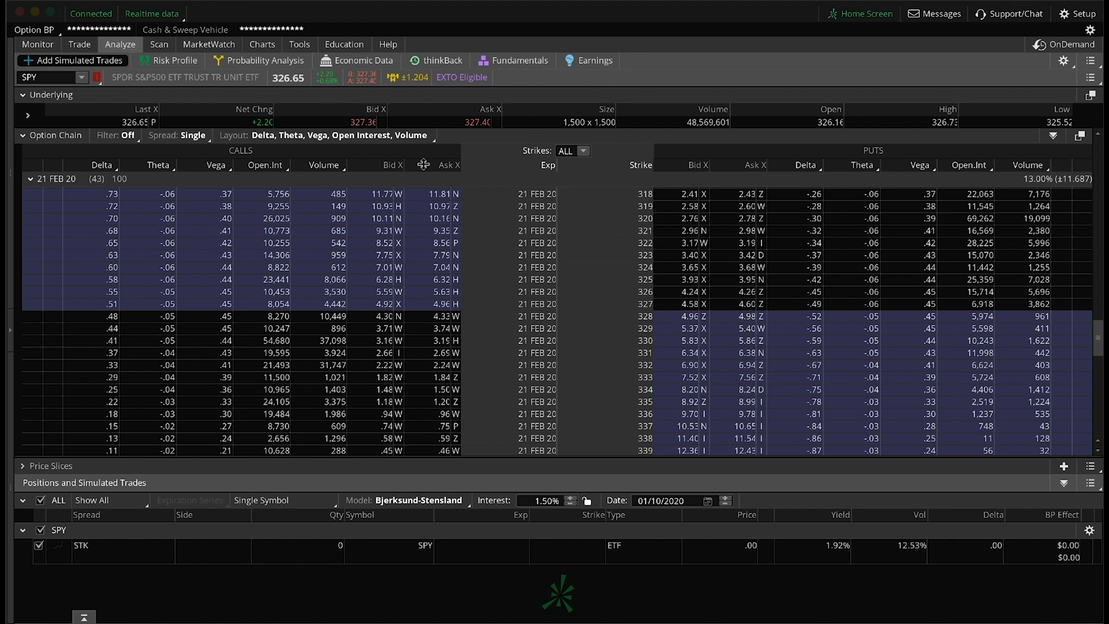
{"action": "right_click", "coordinate": [397, 318]}
{"action": "mouse_move", "coordinate": [469, 329]}
{"action": "mouse_move", "coordinate": [618, 327]}
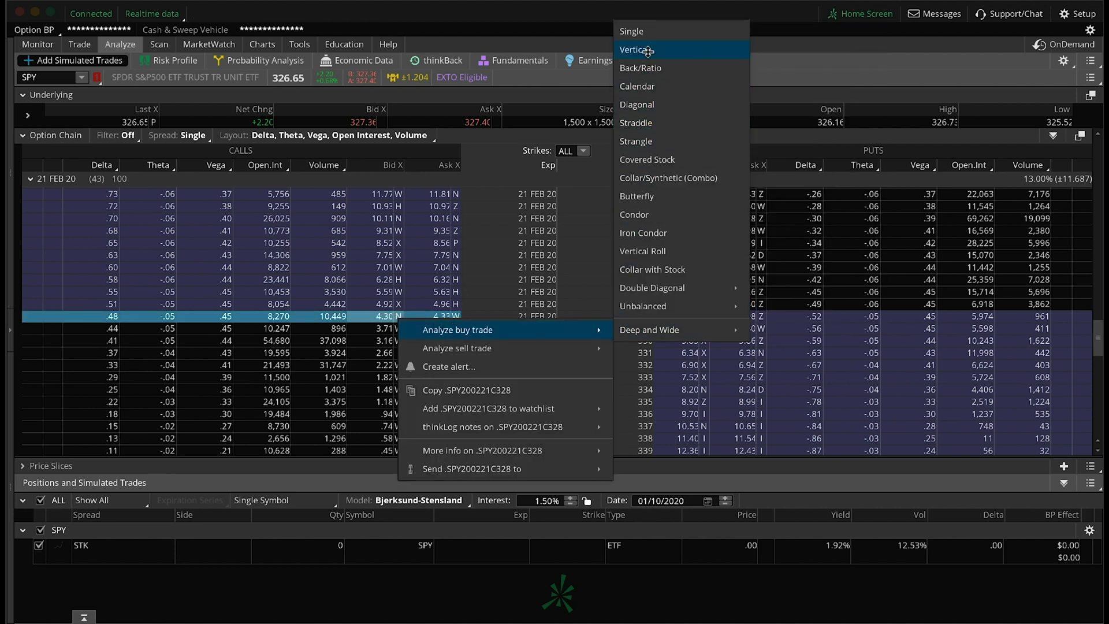
{"action": "left_click", "coordinate": [648, 50]}
{"action": "left_click", "coordinate": [173, 60]}
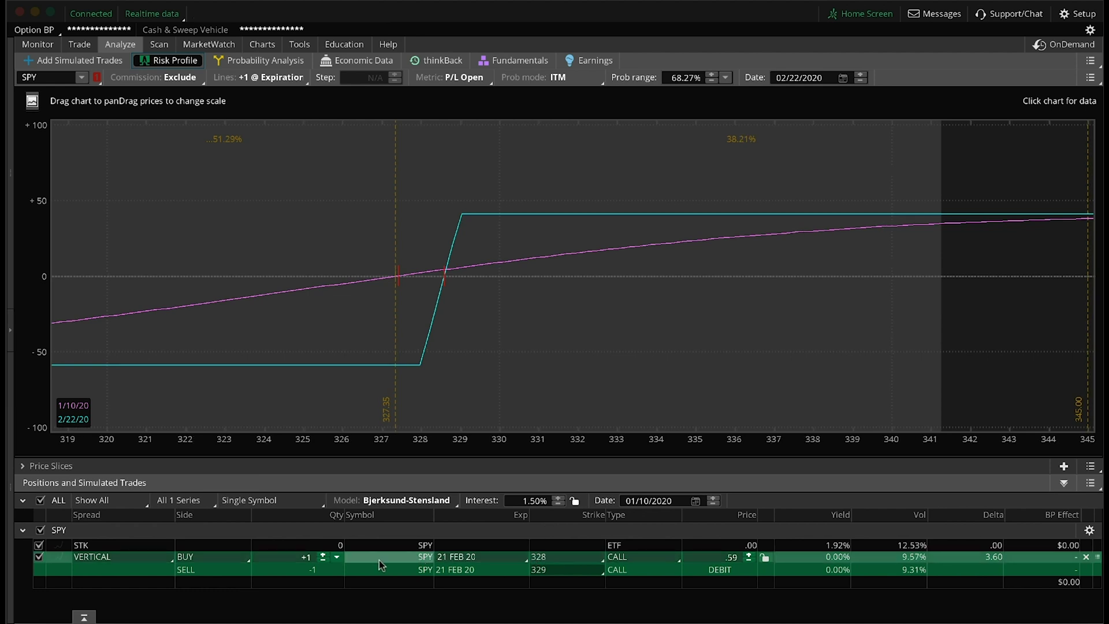
Set the strike of the vertical spread's sold call to 333
{"action": "left_click", "coordinate": [545, 566]}
{"action": "scroll", "coordinate": [587, 532], "scroll_direction": "down", "scroll_amount": 5}
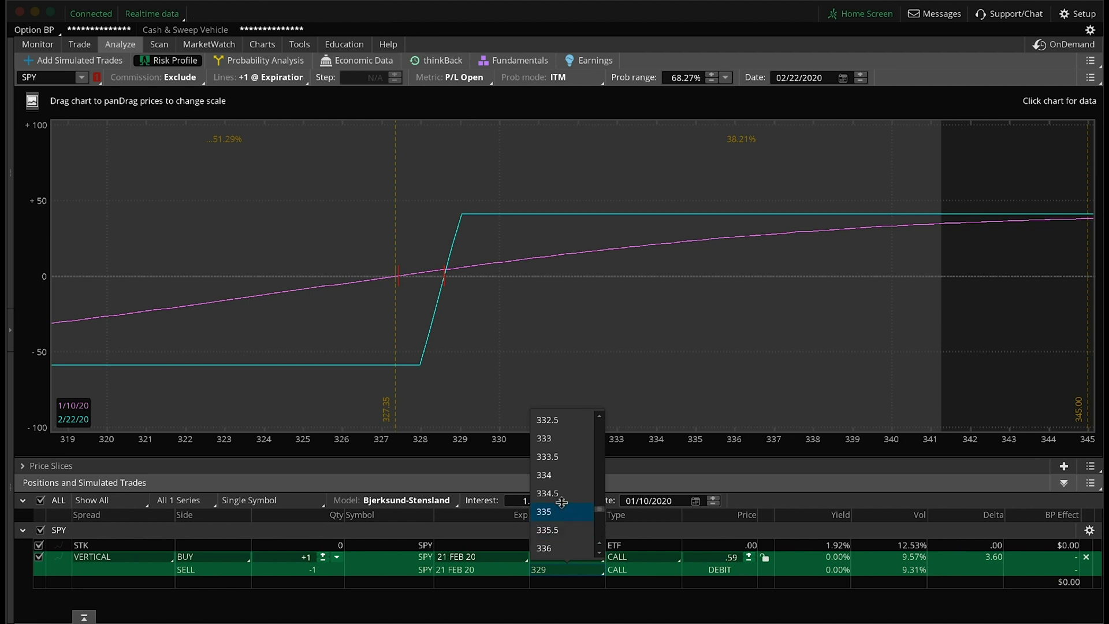
{"action": "left_click", "coordinate": [544, 438]}
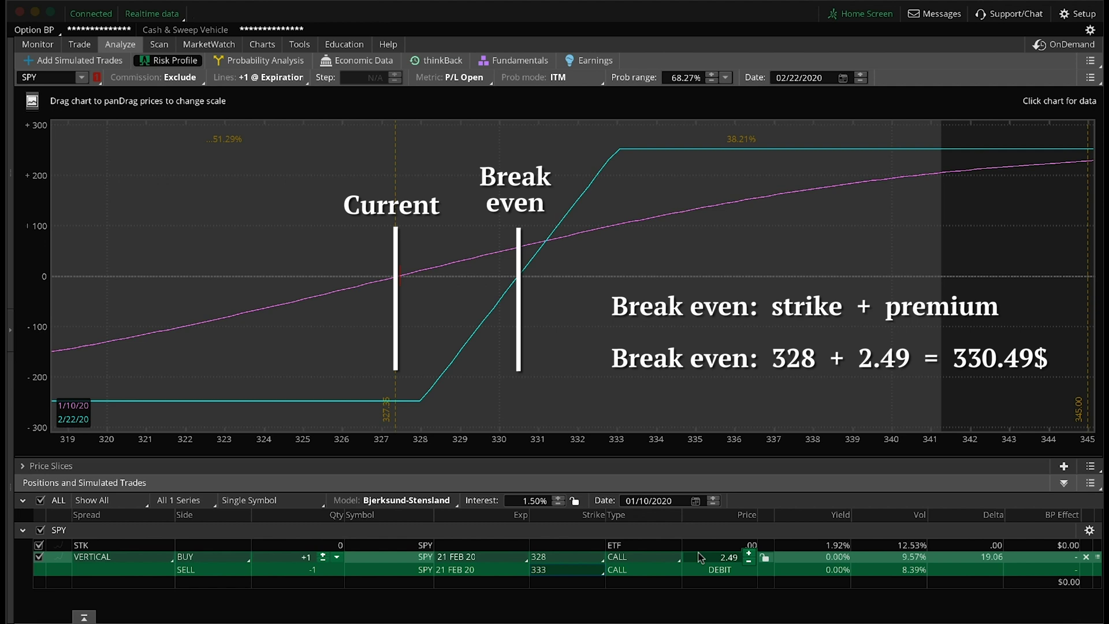
Mark the 330.49 breakeven price on the risk graph and inspect profit and loss around it
{"action": "left_click", "coordinate": [519, 356]}
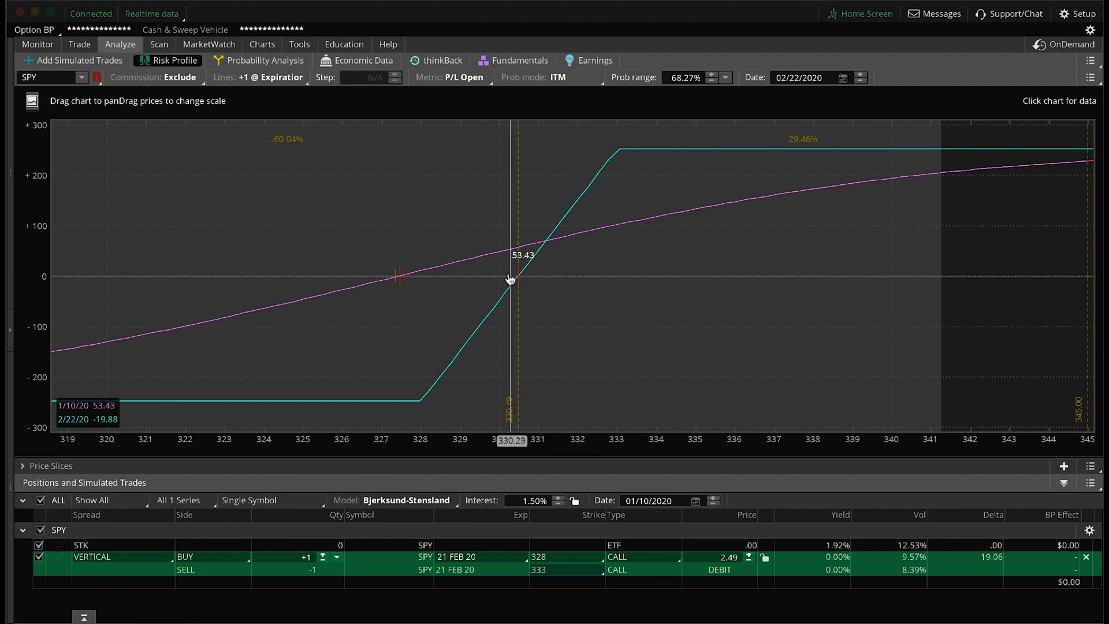
{"action": "left_click_drag", "start_coordinate": [513, 247], "coordinate": [463, 244]}
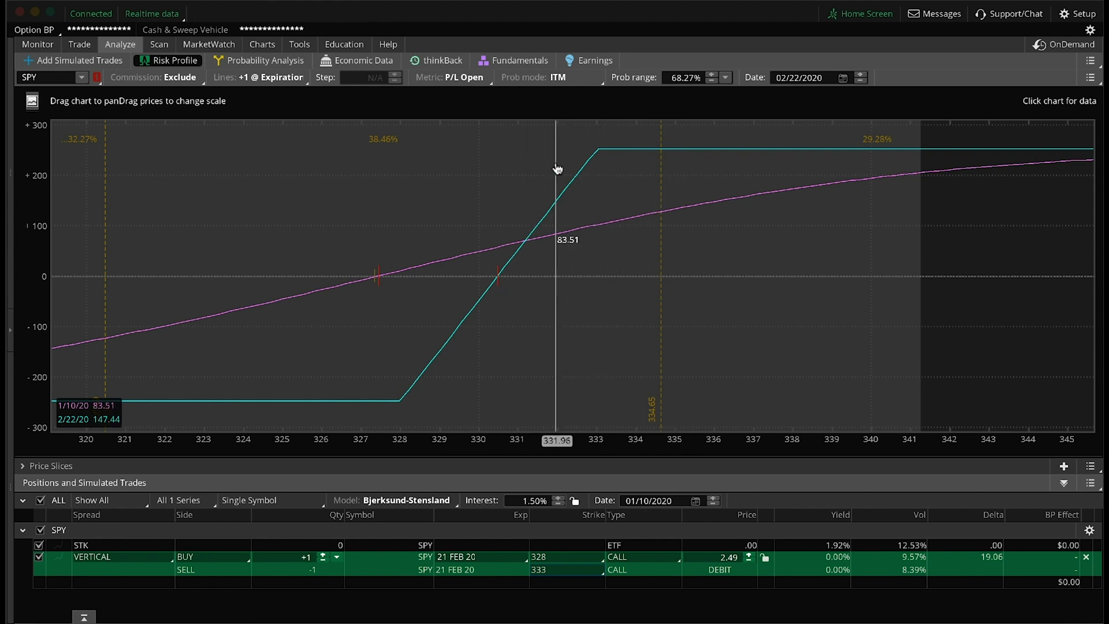
Plot the spread's Delta on the risk graph to inspect it, and return the metric to P/L Open
{"action": "left_click", "coordinate": [445, 78]}
{"action": "left_click", "coordinate": [439, 138]}
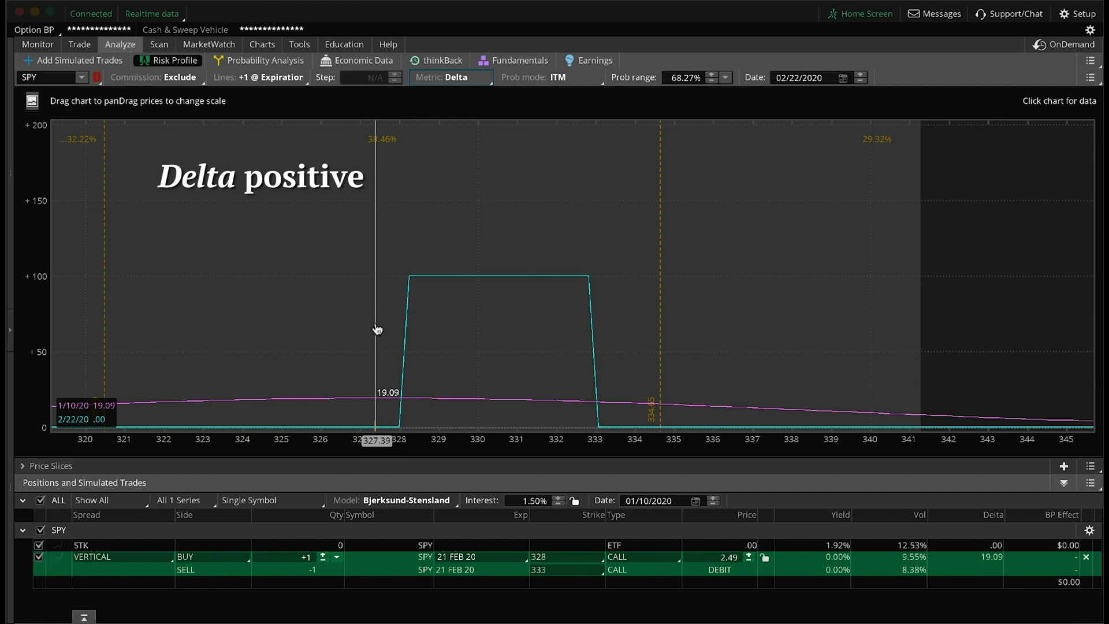
{"action": "left_click", "coordinate": [447, 78]}
{"action": "left_click", "coordinate": [438, 100]}
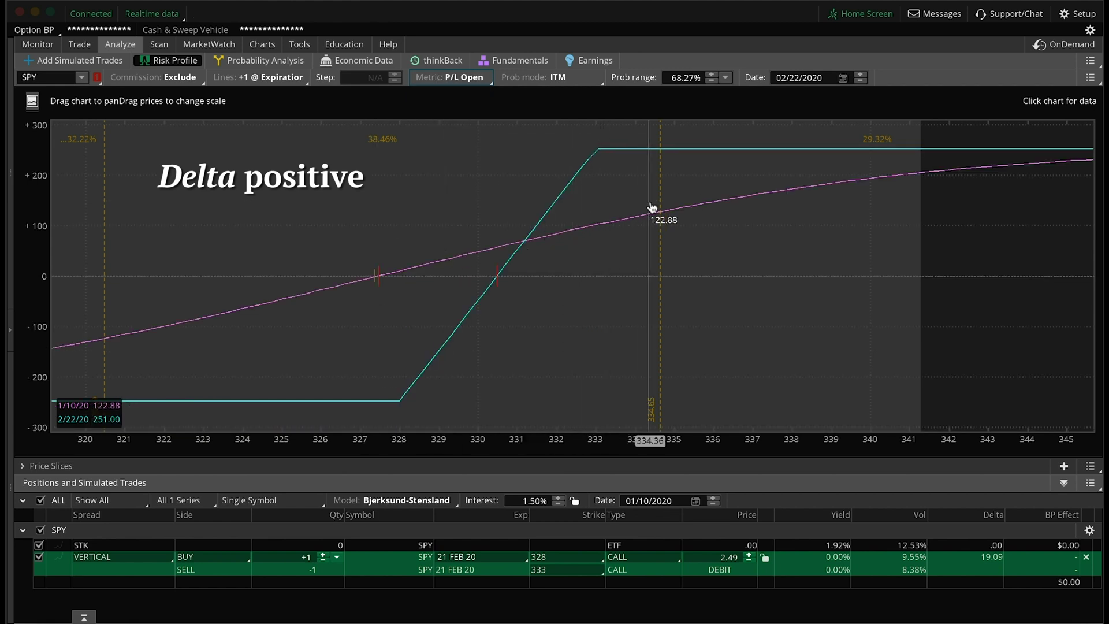
Plot the spread's Theta at the current price for inspection, and restore the P/L Open metric
{"action": "left_click", "coordinate": [457, 81]}
{"action": "left_click", "coordinate": [445, 167]}
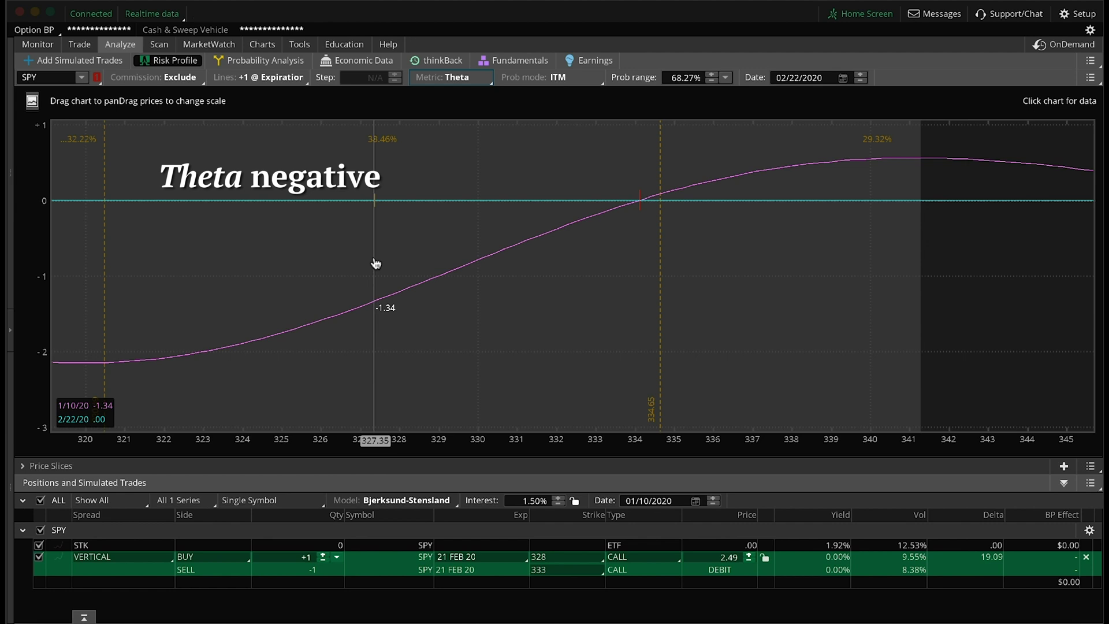
{"action": "left_click", "coordinate": [441, 77]}
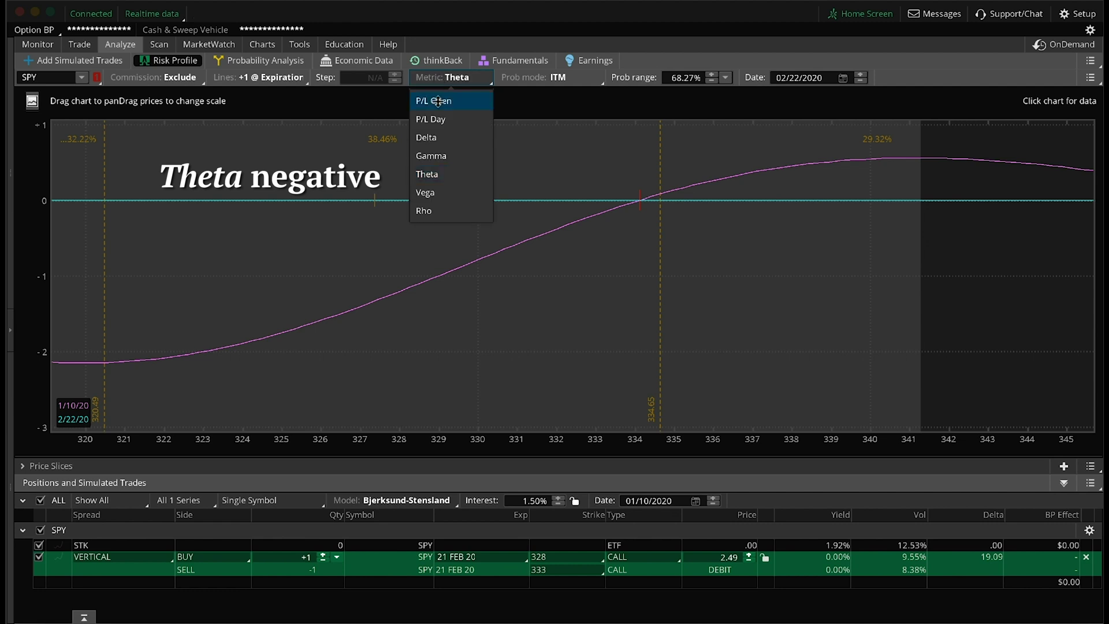
{"action": "left_click", "coordinate": [437, 102]}
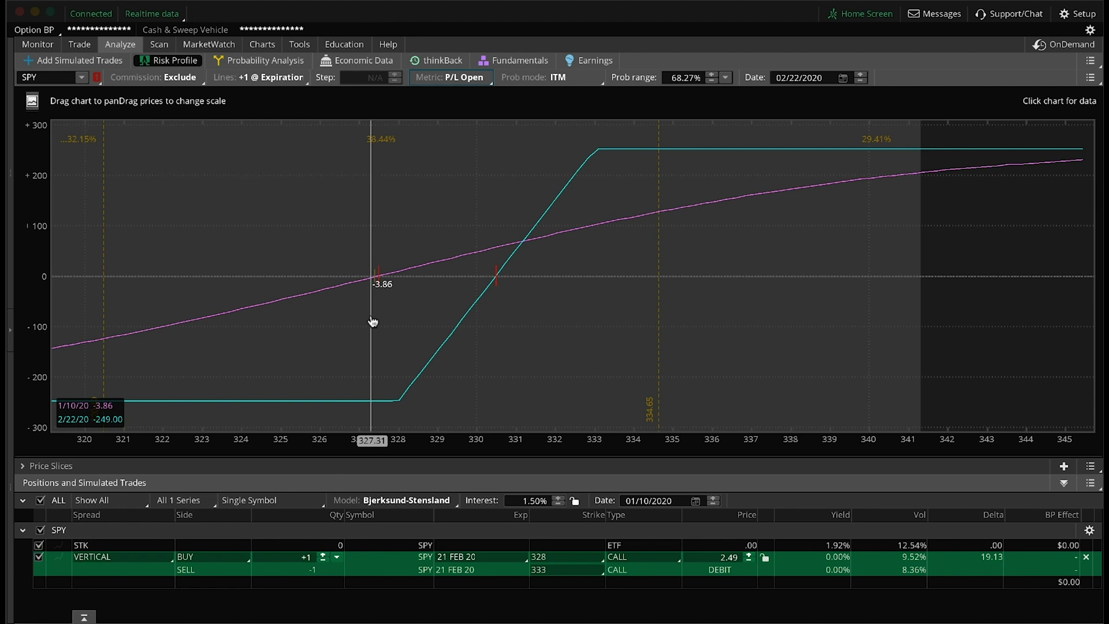
Plot the spread's Vega on the risk graph and examine it at the current SPY price
{"action": "left_click", "coordinate": [439, 77]}
{"action": "left_click", "coordinate": [434, 192]}
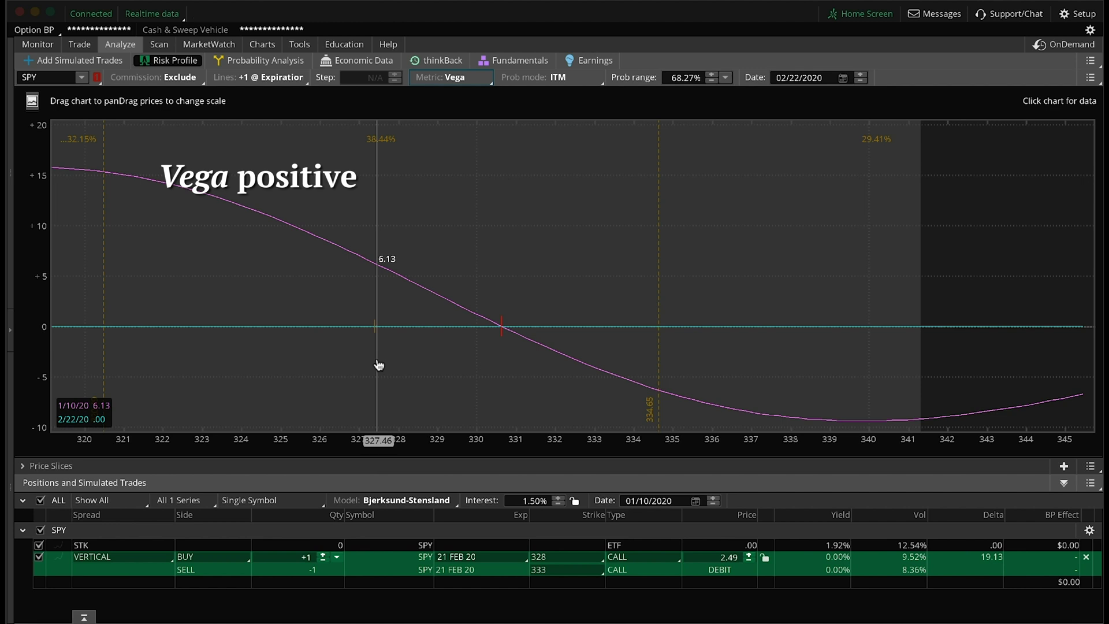
Chart the VIX to examine its volatility levels over the past year, and return the chart to SPY
{"action": "left_click", "coordinate": [261, 45]}
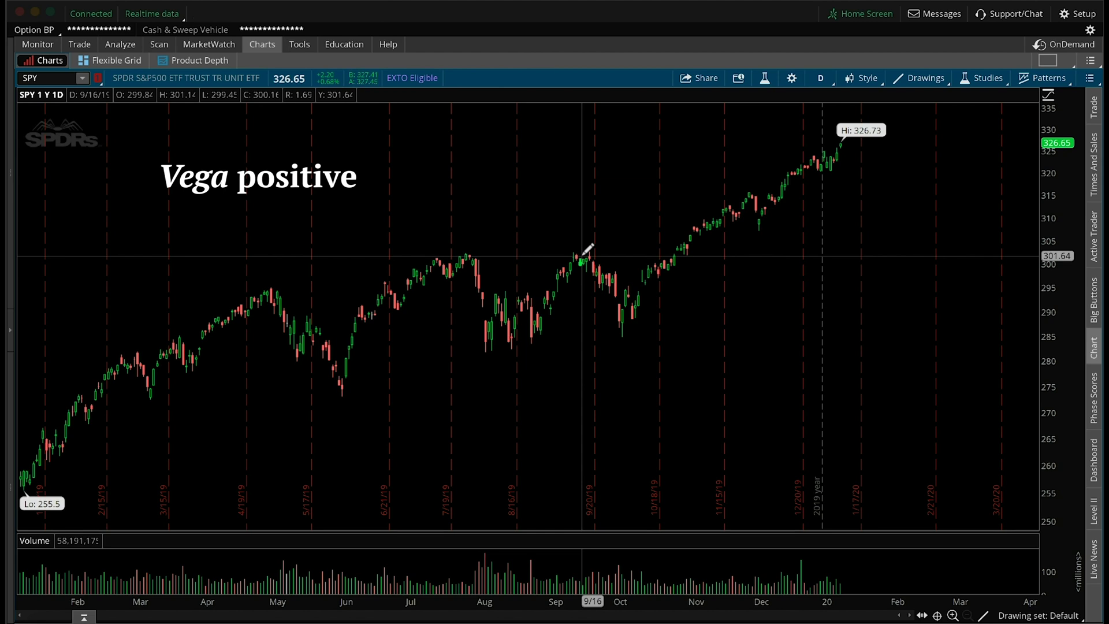
{"action": "left_click", "coordinate": [58, 77]}
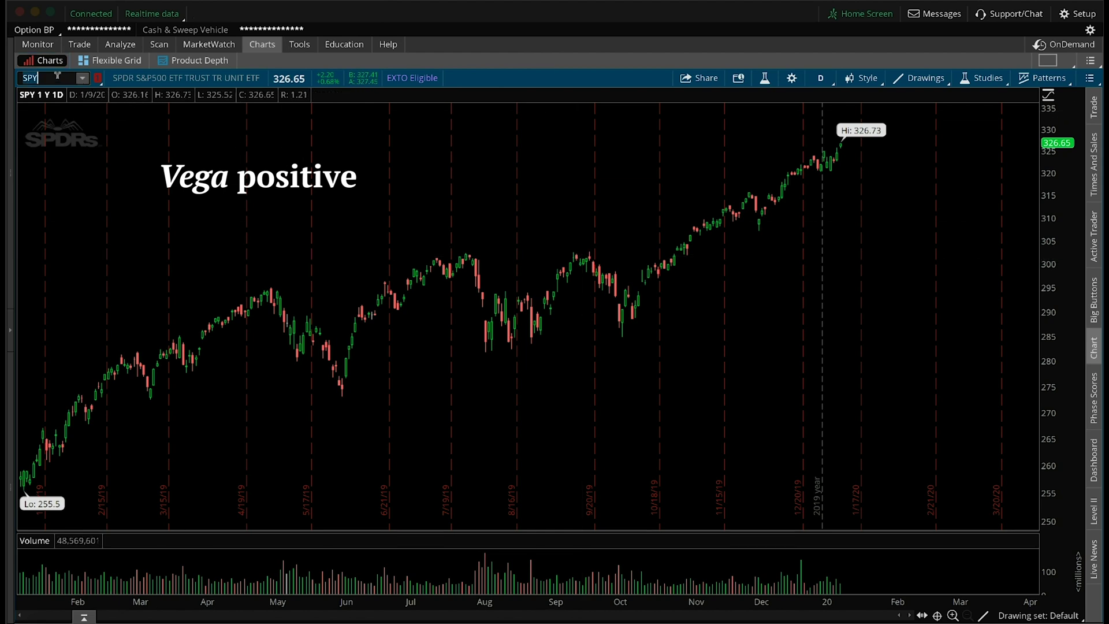
{"action": "type", "text": "VIX"}
{"action": "key", "text": "Return"}
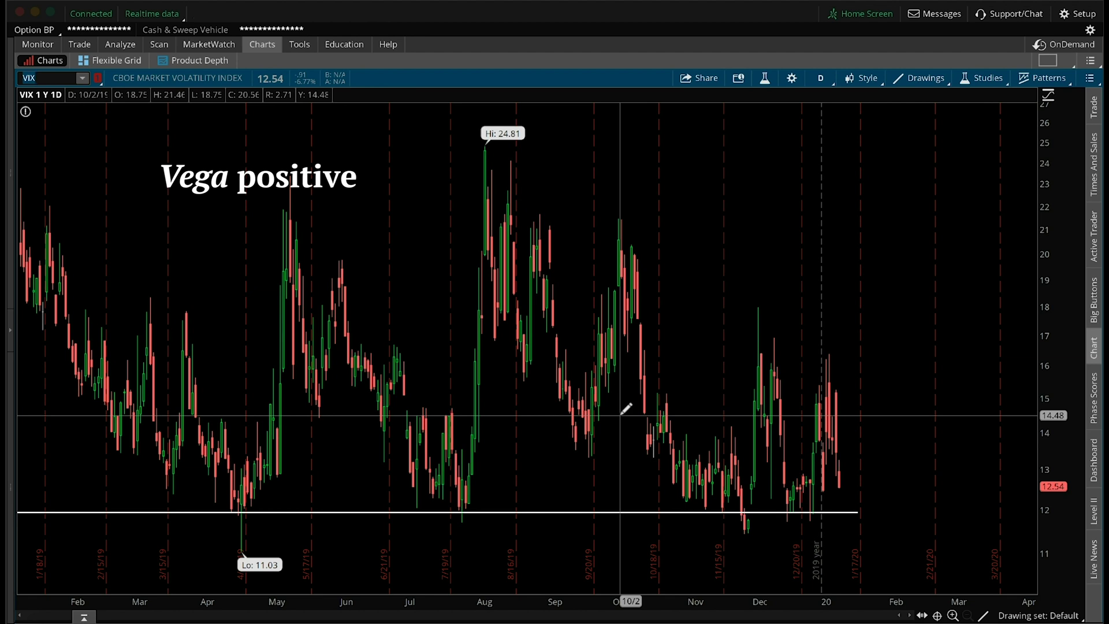
{"action": "type", "text": "SPY"}
{"action": "key", "text": "Return"}
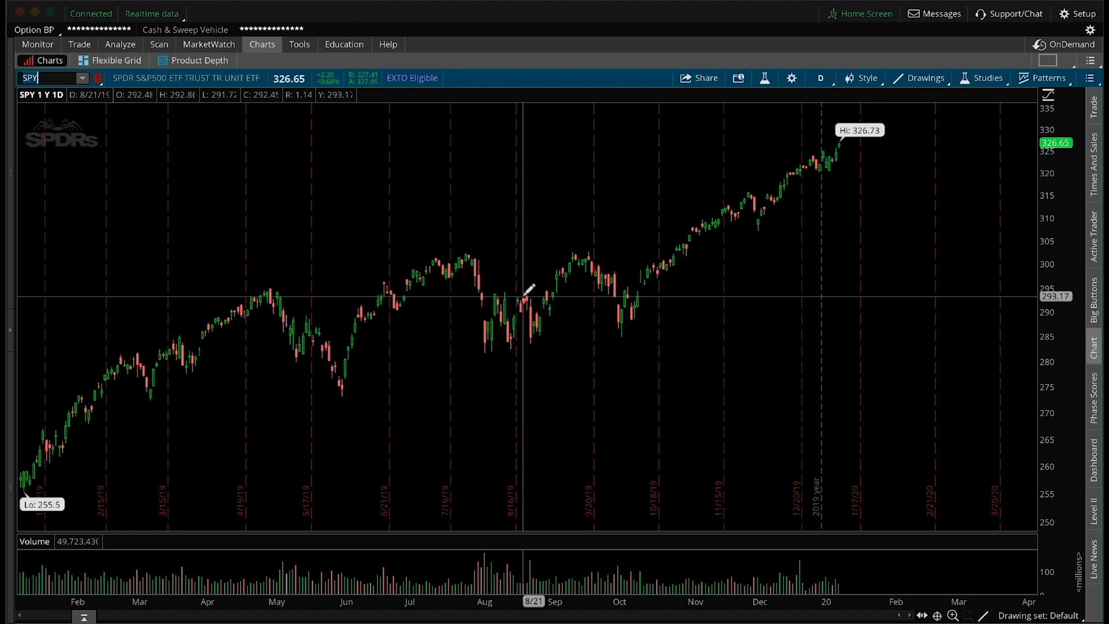
Set the spread's risk profile metric to P/L Open to review it, and go back to the SPY price chart
{"action": "left_click", "coordinate": [120, 44]}
{"action": "left_click", "coordinate": [436, 78]}
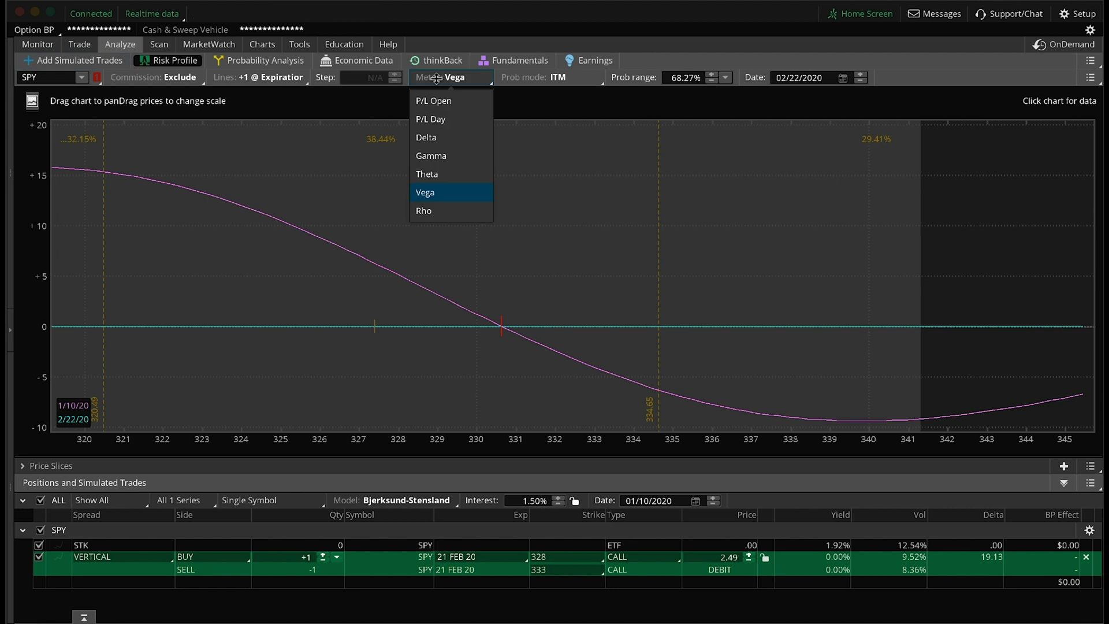
{"action": "left_click", "coordinate": [434, 101]}
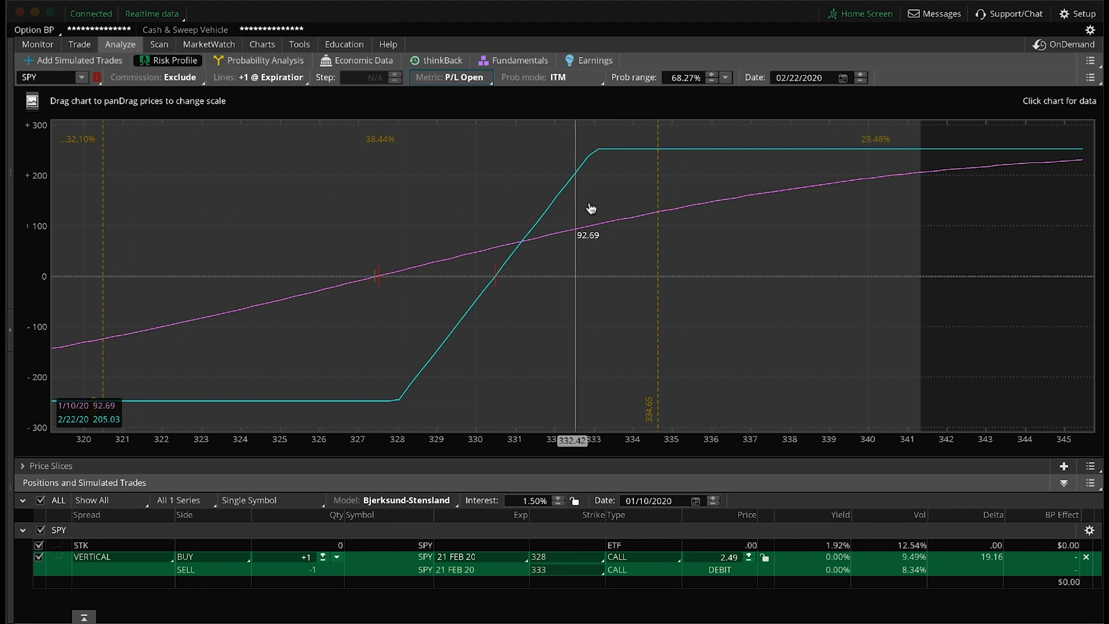
{"action": "left_click", "coordinate": [263, 44]}
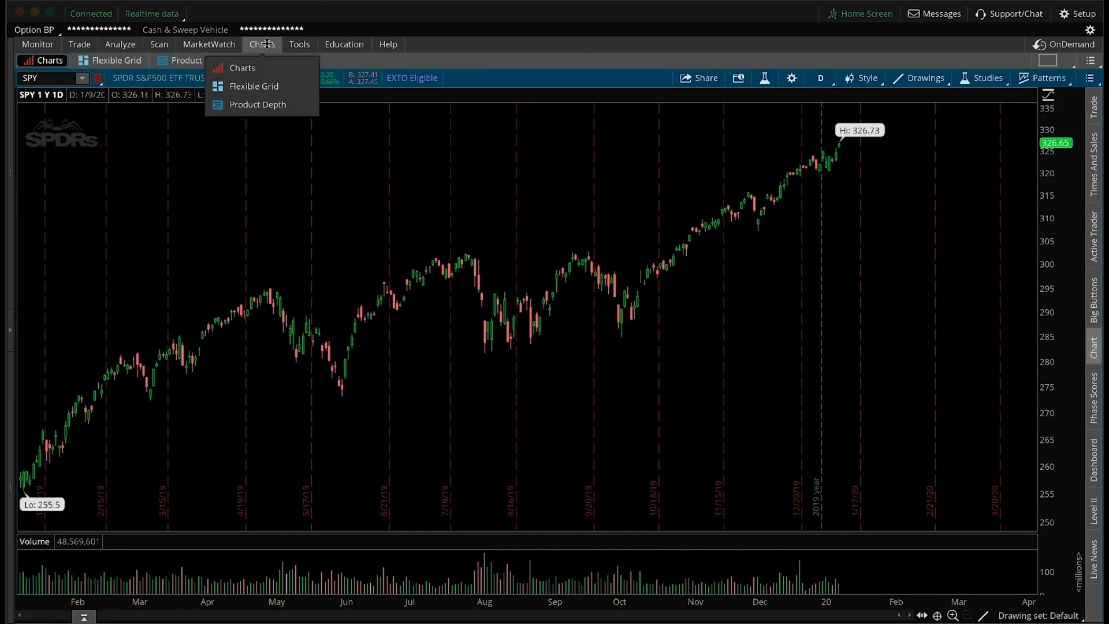